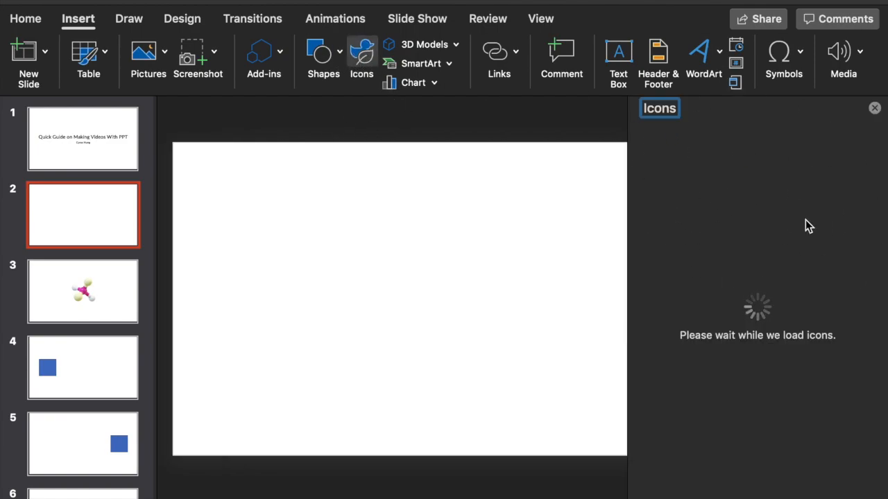
- Insert the Analytics icon of rising bars with an upward arrow on slide 2 and close the icon library
scroll(796, 307, "down", 5)
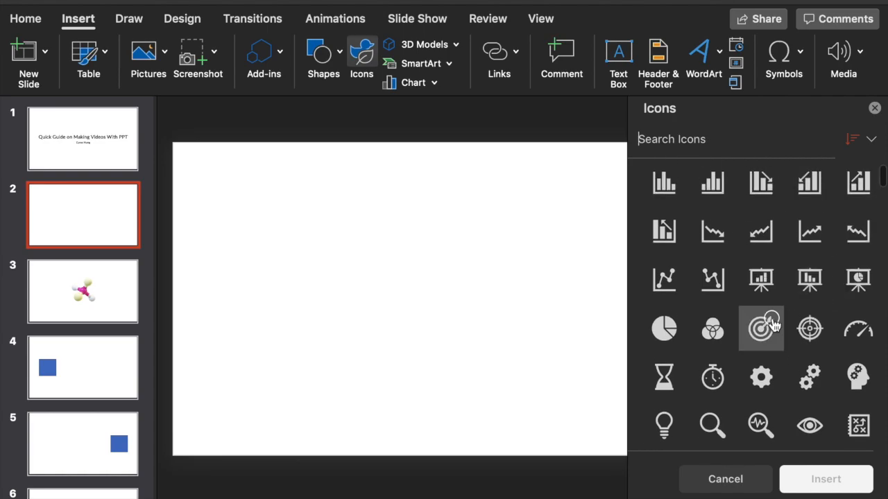
scroll(790, 284, "up", 2)
left_click(862, 232)
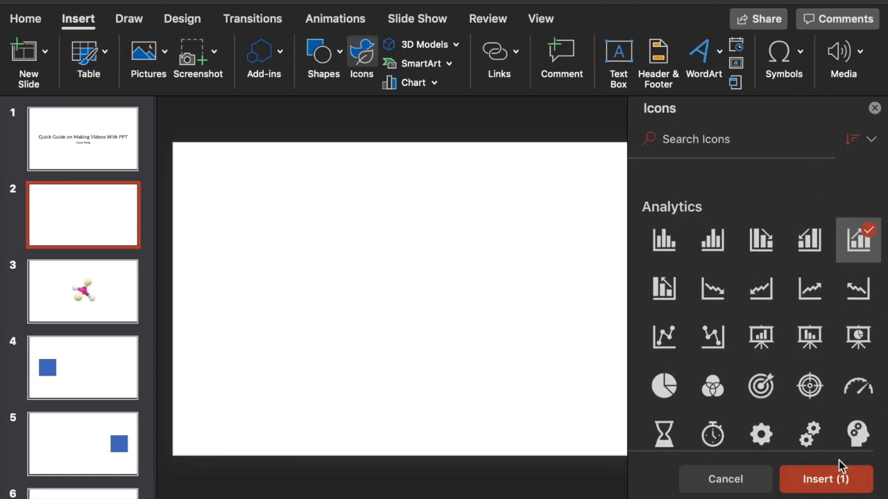
left_click(839, 471)
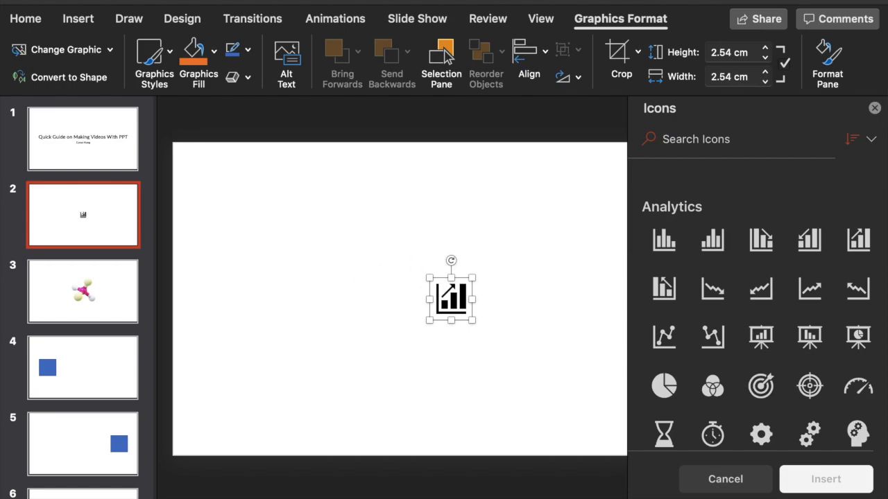
left_click(874, 108)
- Fill the chart icon with orange and enlarge it to about 13.86 by 13.86 cm at the centre of the slide
left_click(208, 80)
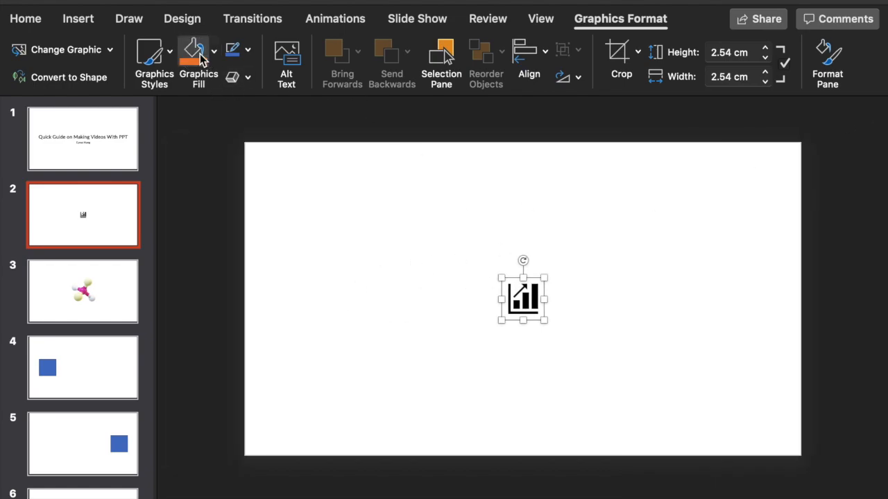
left_click_drag(501, 278, 318, 91)
left_click_drag(430, 208, 430, 311)
left_click_drag(500, 327, 592, 295)
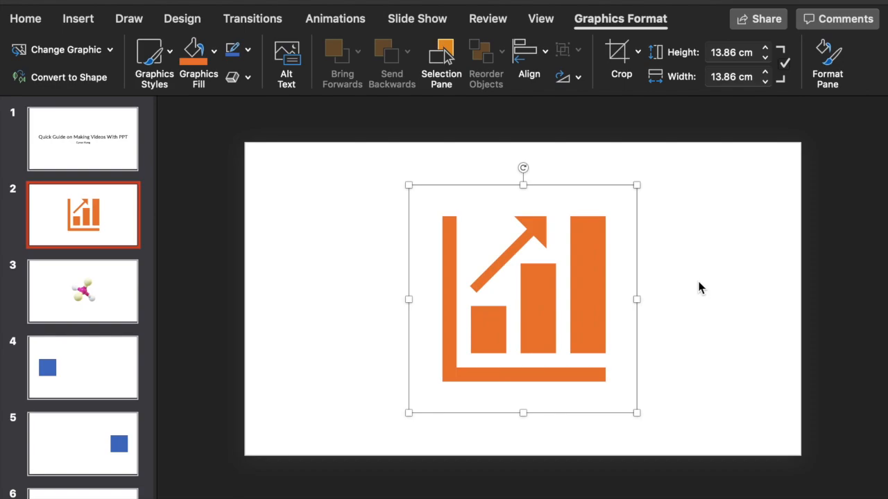
- Go to slide 3 and look through the categories of the online 3D model library without inserting a model
left_click(78, 21)
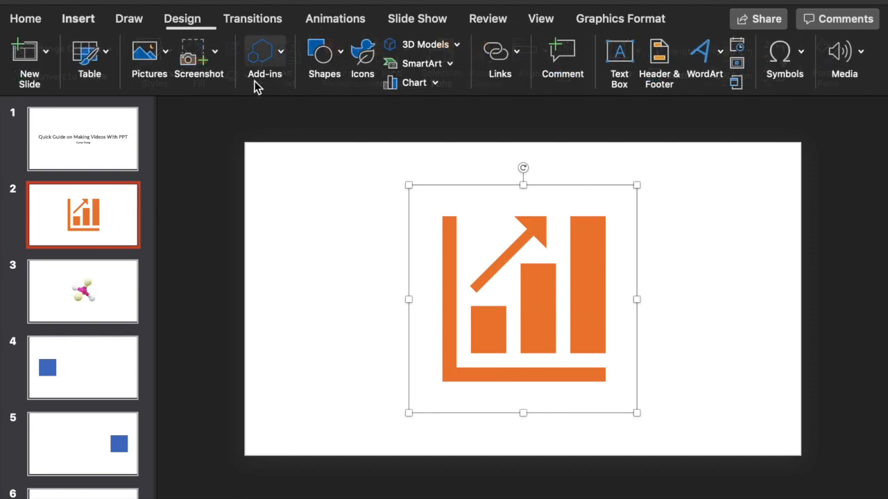
scroll(357, 167, "down", 1)
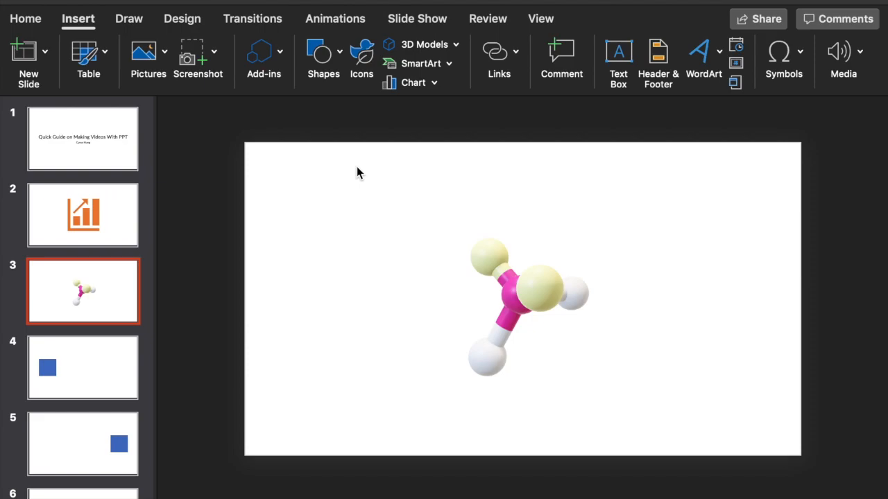
left_click(411, 44)
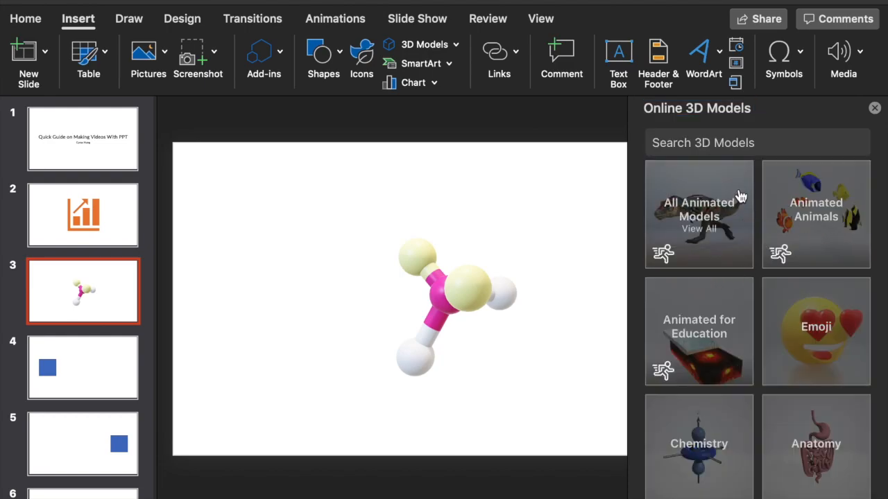
scroll(741, 218, "down", 5)
scroll(740, 218, "down", 20)
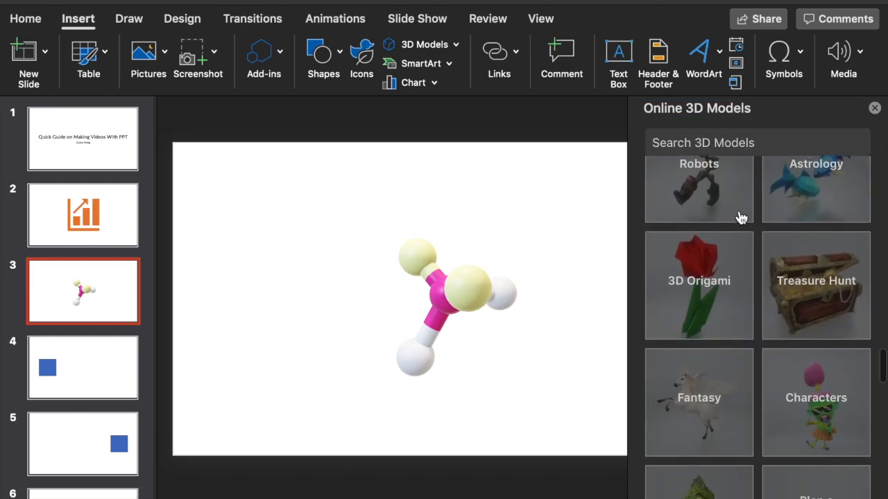
scroll(741, 219, "down", 10)
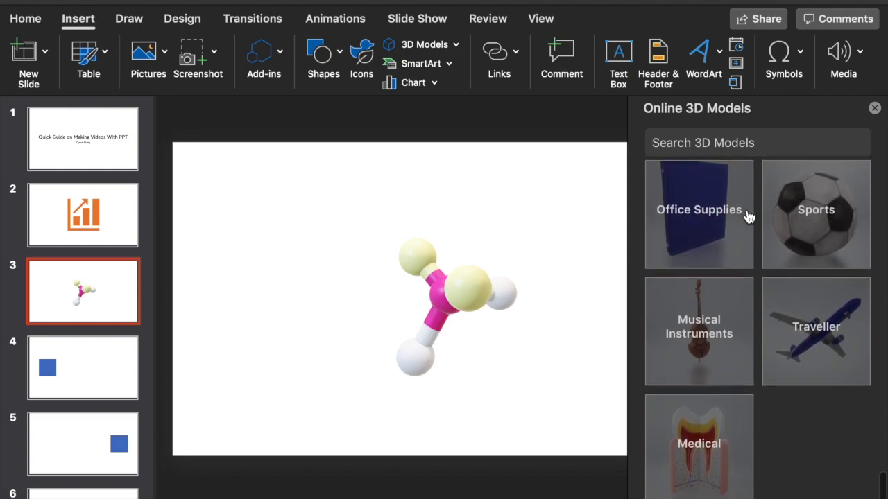
left_click(873, 108)
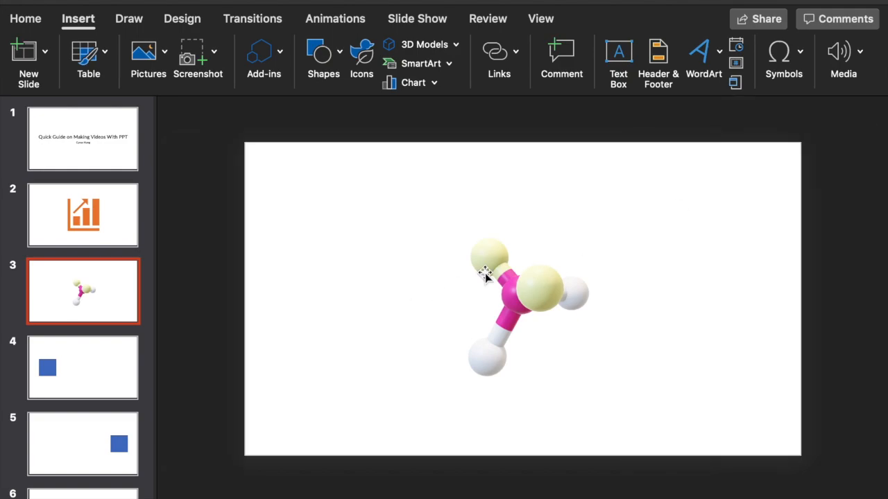
- Rotate the molecule 3D model on slide 3 to a different viewing angle and tilt its frame
left_click(587, 280)
left_click_drag(536, 301, 650, 320)
left_click_drag(491, 214, 454, 380)
left_click(528, 203)
left_click_drag(529, 203, 527, 192)
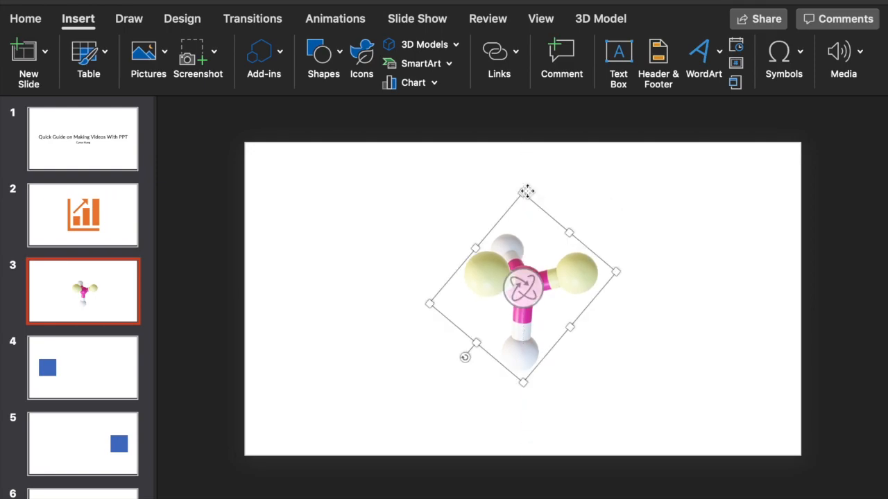
double_click(525, 192)
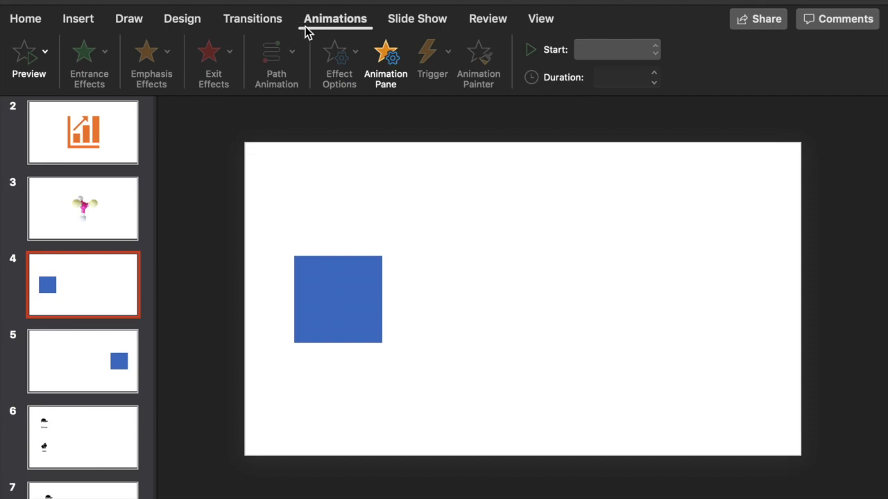
- Play the slide show from slide 4 to slide 5 to view the blue square's change without a transition
left_click(271, 28)
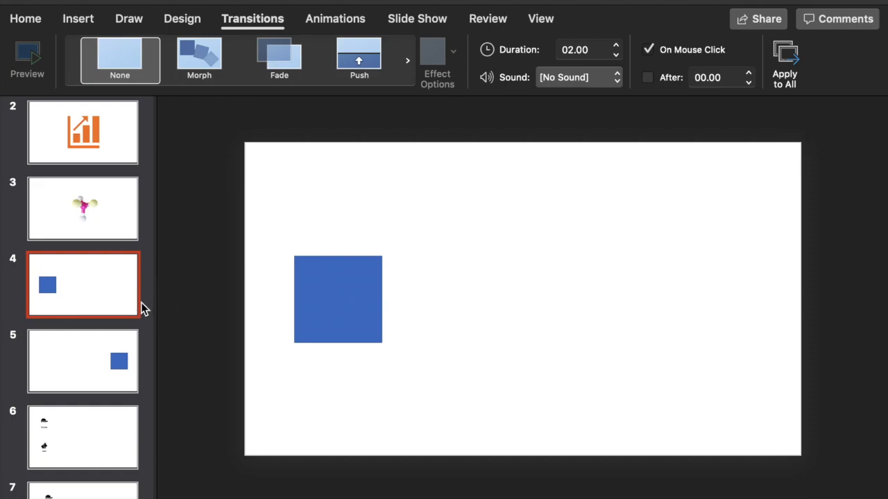
key("super+Return")
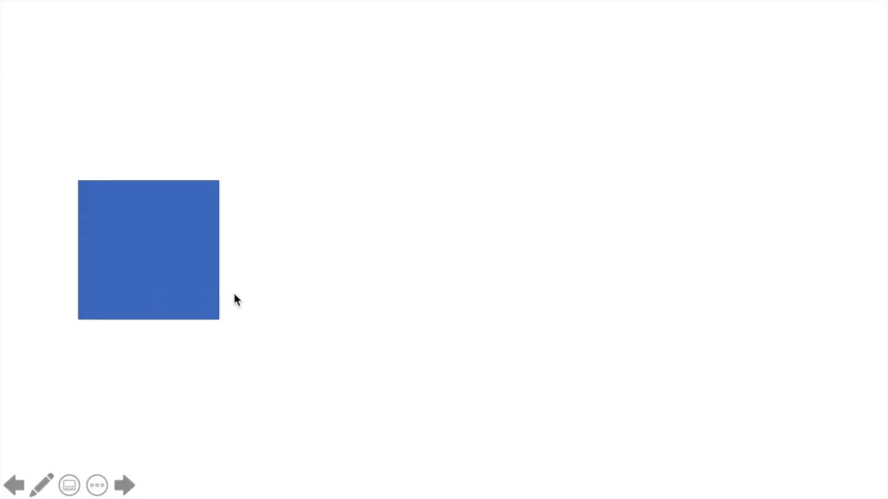
left_click(234, 294)
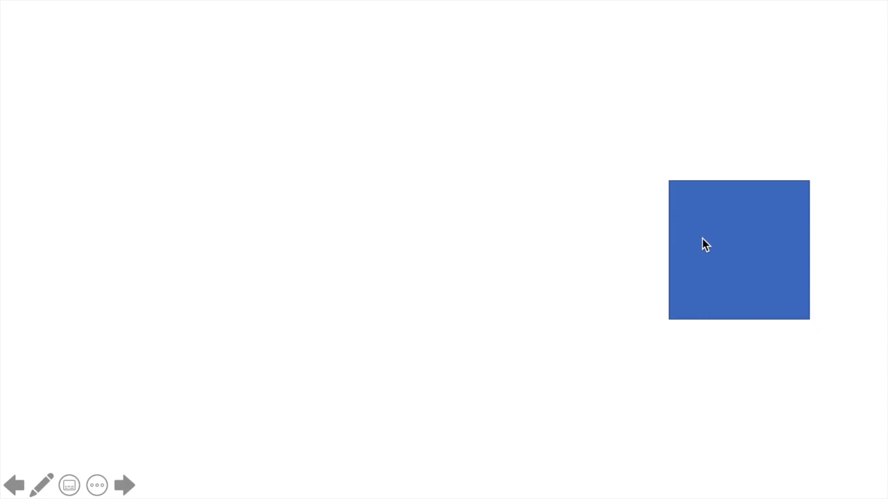
key("Escape")
- Compare the position of the blue square on slides 4 and 5
left_click(87, 229)
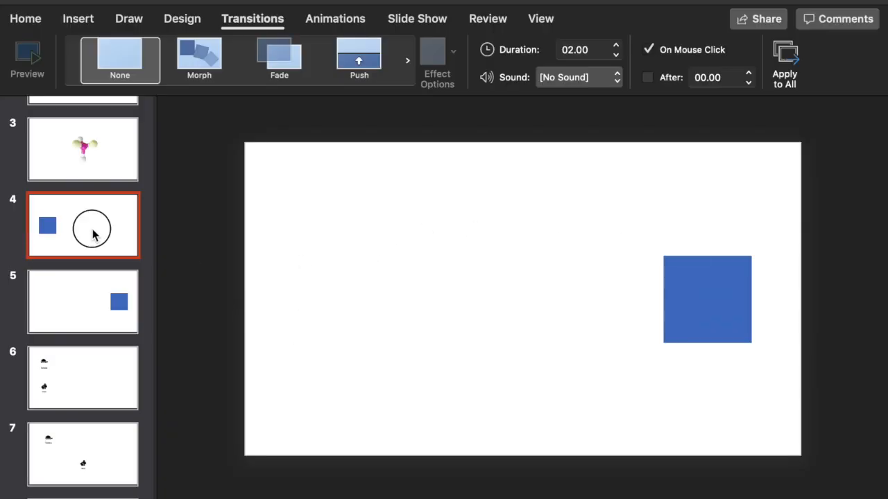
left_click(350, 295)
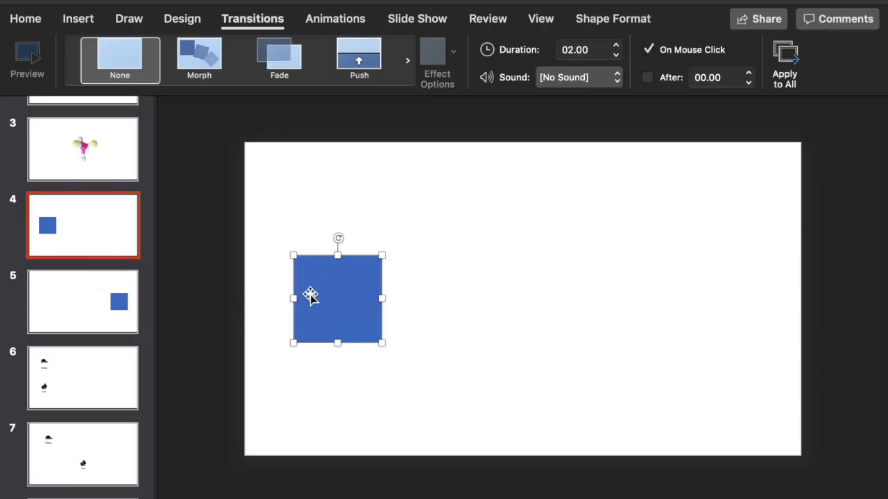
left_click(91, 299)
left_click(38, 222)
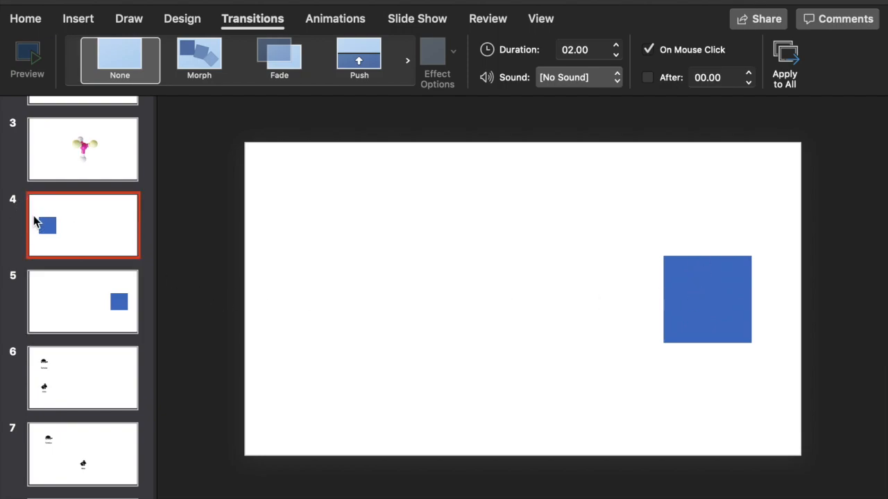
- Apply the Morph transition to slide 5
left_click(320, 19)
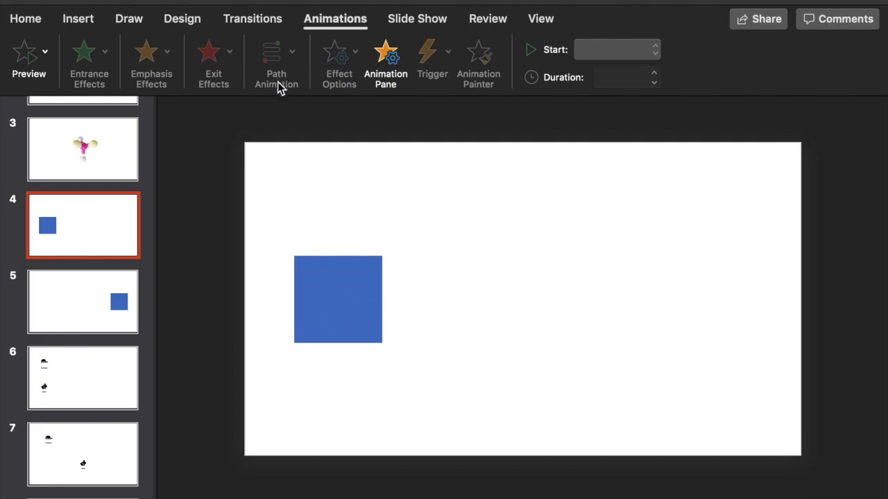
left_click(74, 25)
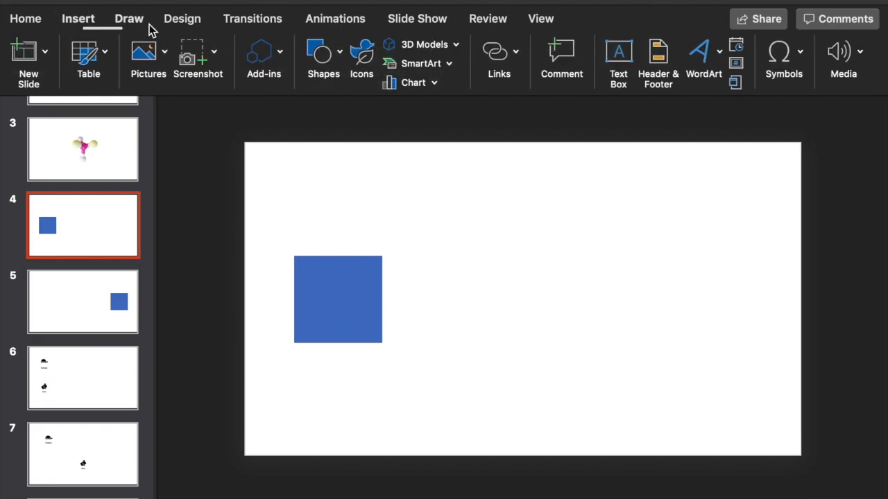
left_click(256, 25)
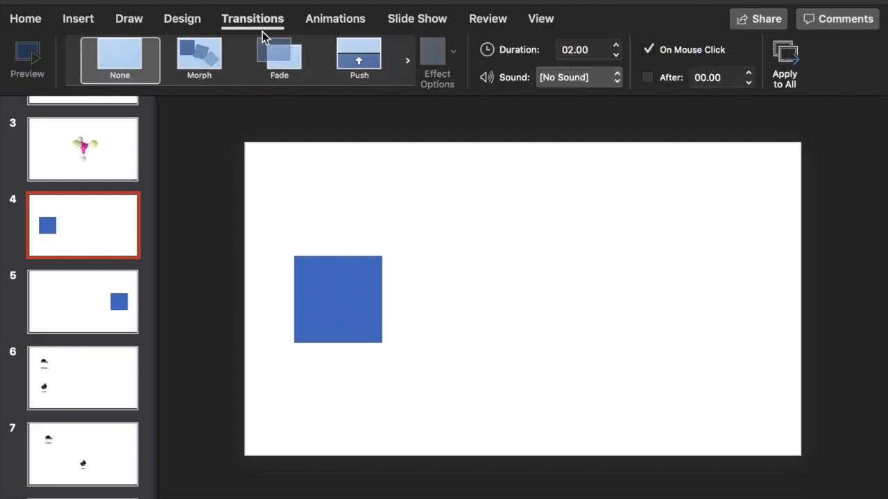
left_click(101, 282)
left_click(222, 63)
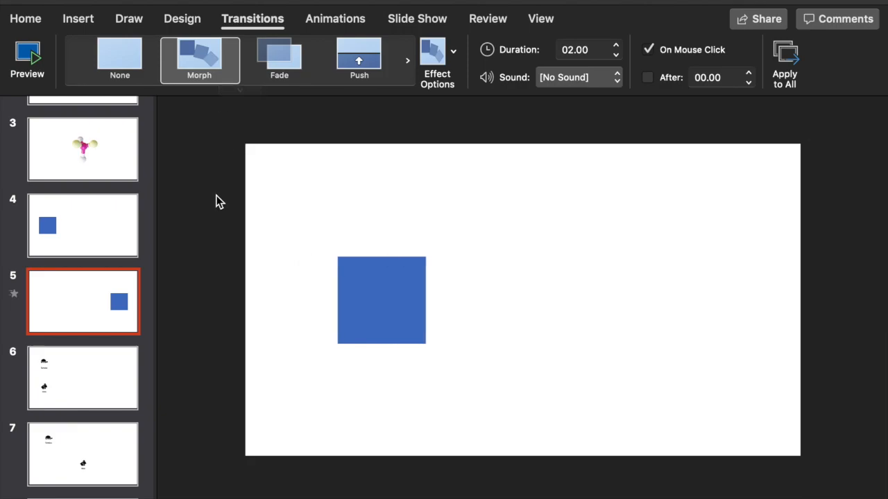
- Play the slide show from slide 4 to view the blue square morph into its position on slide 5
left_click(98, 233)
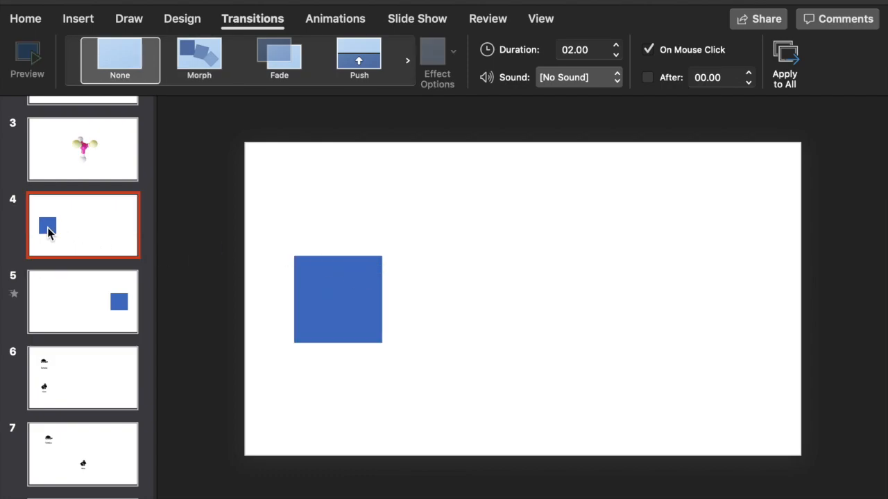
left_click(115, 304)
left_click(105, 233)
key("super+Return")
left_click(105, 233)
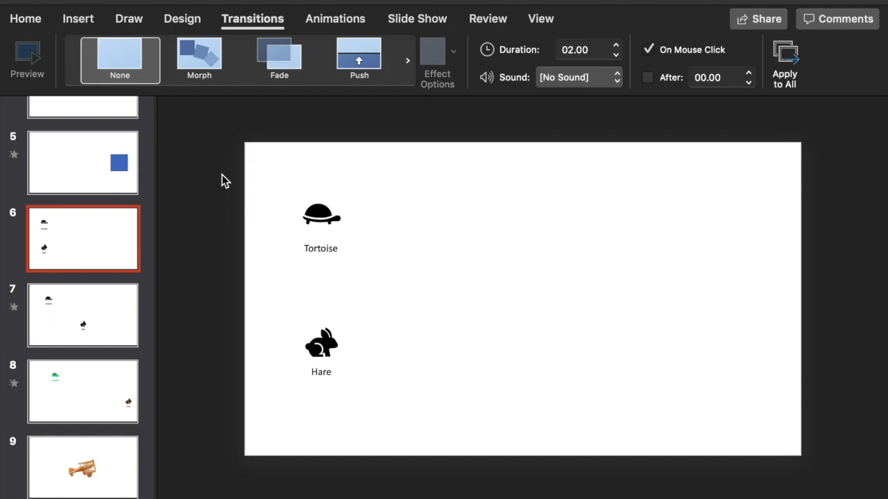
- Examine the tortoise and hare icons with their text labels on slide 6 and their placement on slide 7
left_click(308, 205)
left_click(311, 334)
left_click(326, 247)
left_click(324, 372)
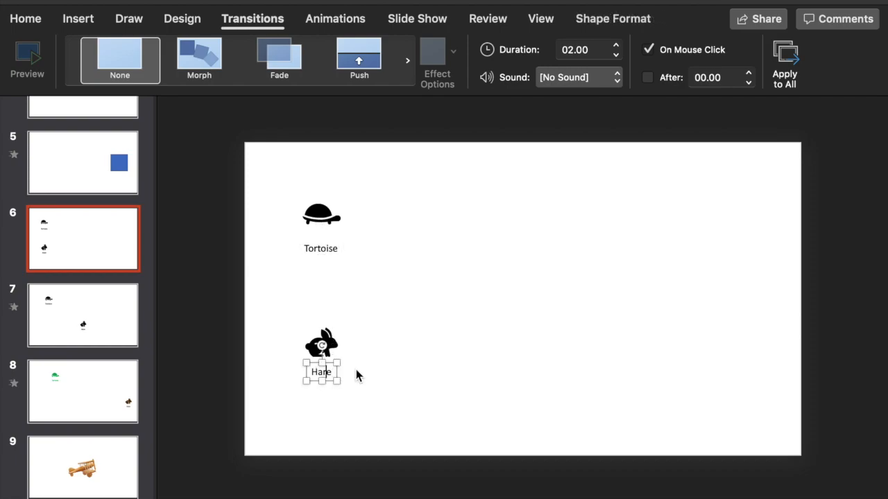
left_click(80, 305)
left_click_drag(251, 160, 448, 297)
left_click(575, 408)
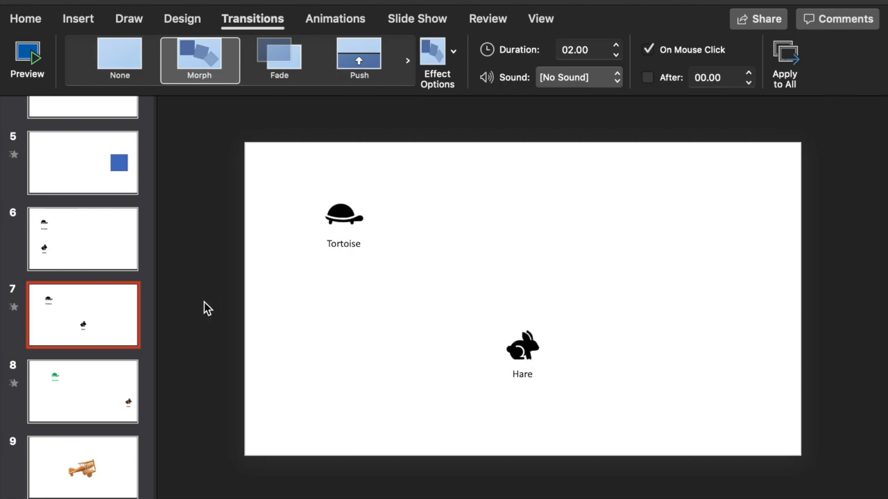
- Play the slide show from slide 6 to slide 7 to view the Morph of the tortoise and hare
left_click(106, 244)
key("shift+Return")
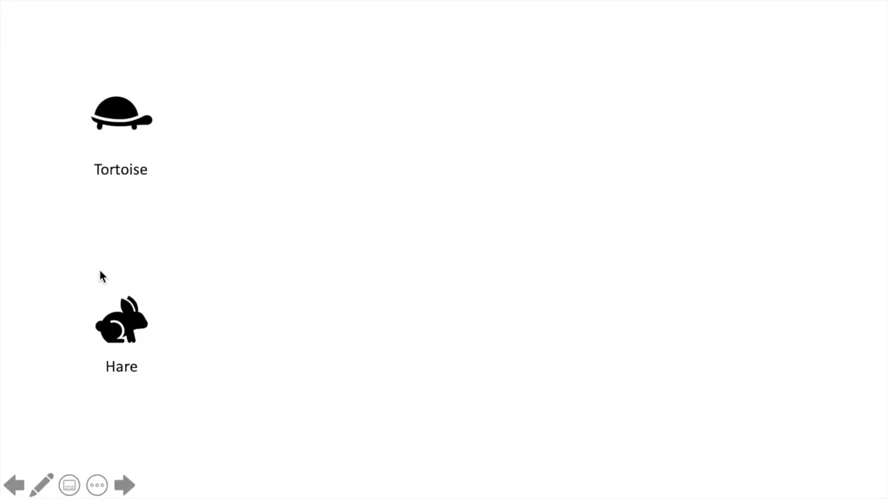
left_click(100, 273)
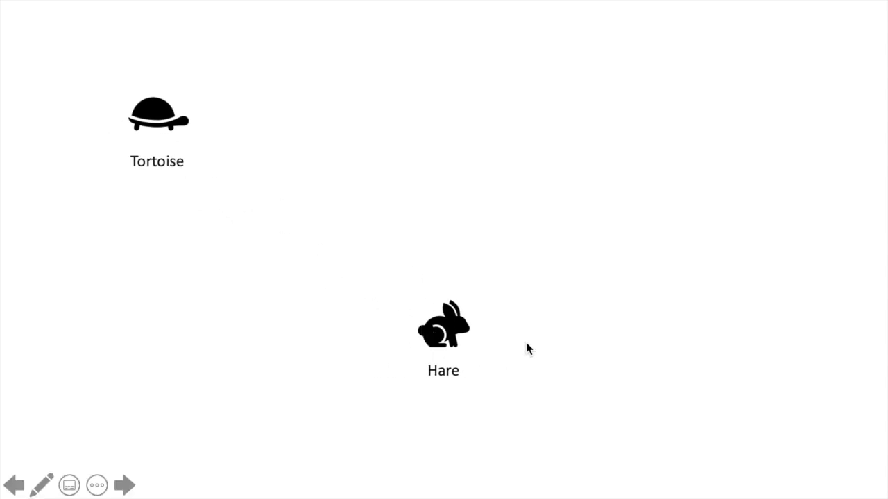
key("Escape")
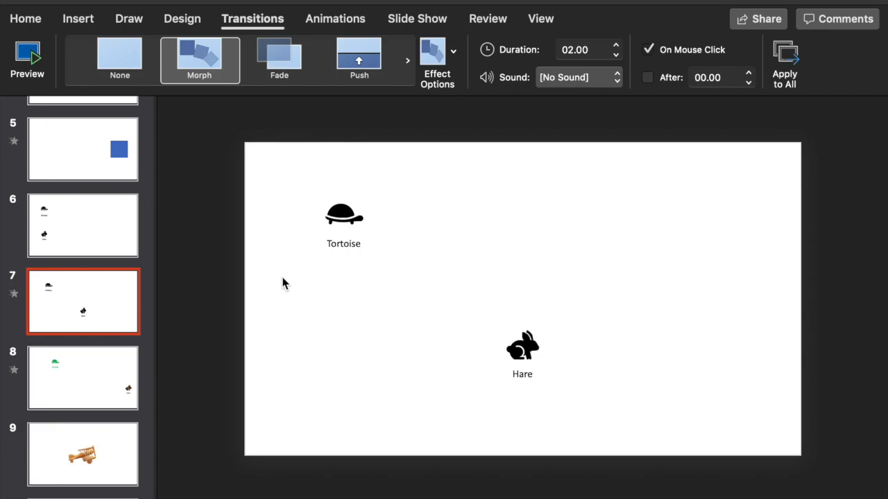
- Examine the colours and positions of the tortoise and hare with their labels on slide 8
left_click(127, 353)
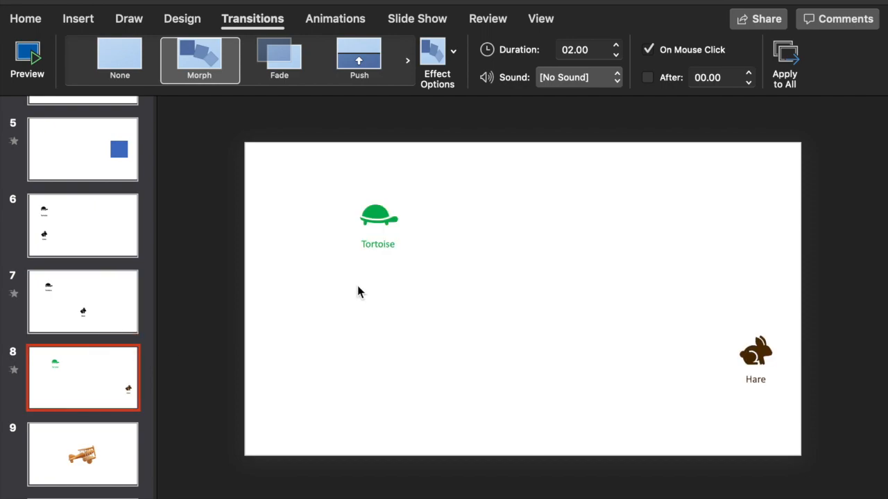
left_click_drag(418, 267, 315, 146)
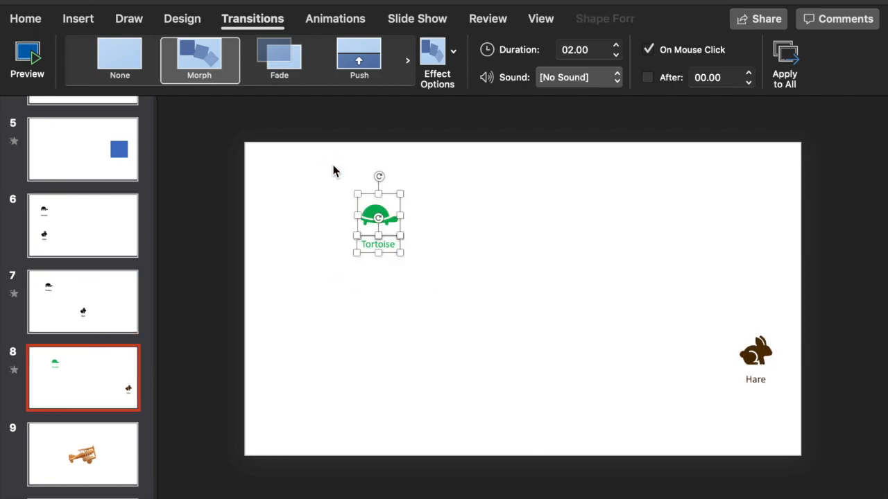
left_click_drag(696, 297, 809, 404)
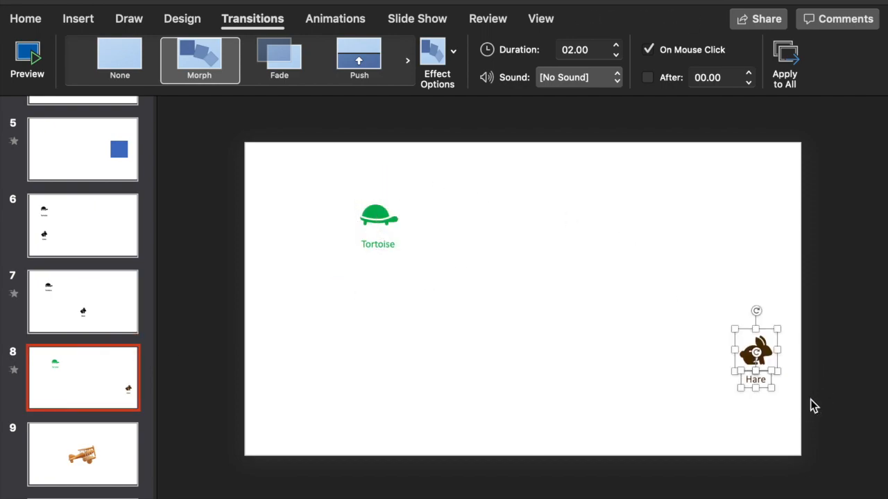
- Play the slide show from slide 7 to slide 8 to view the Morph of position and colour
left_click(106, 318)
key("super+Return")
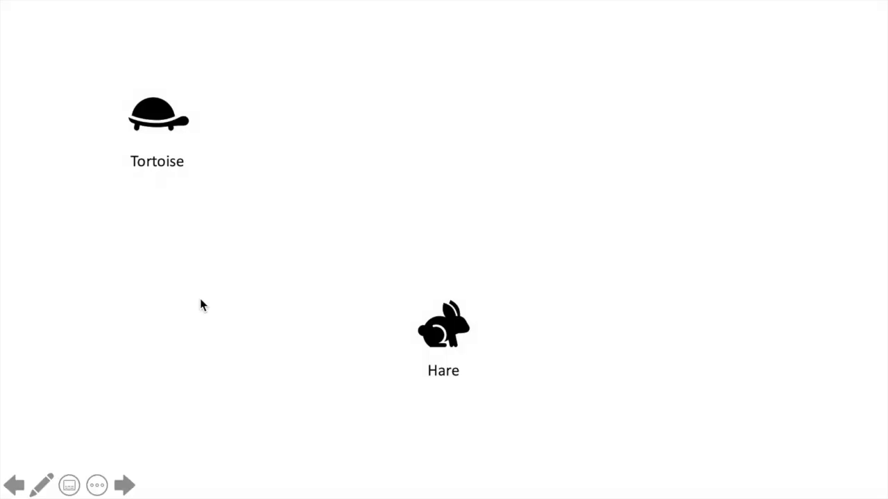
left_click(201, 301)
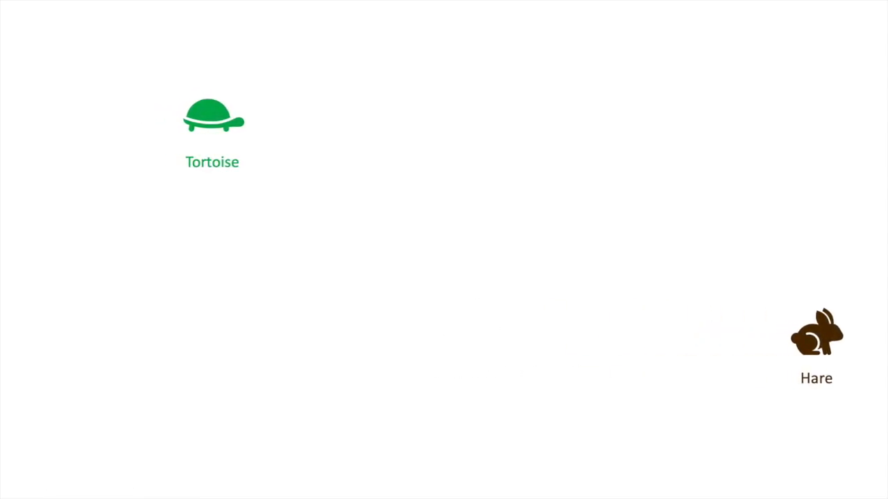
key("Escape")
- Compare the orientation of the wooden biplane 3D model on slides 9 and 10
key("Down")
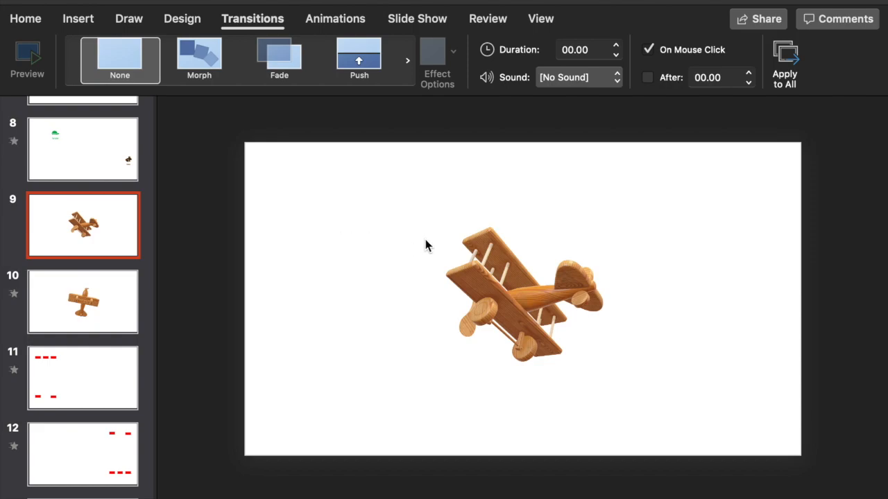
left_click(485, 263)
left_click(339, 345)
left_click(520, 308)
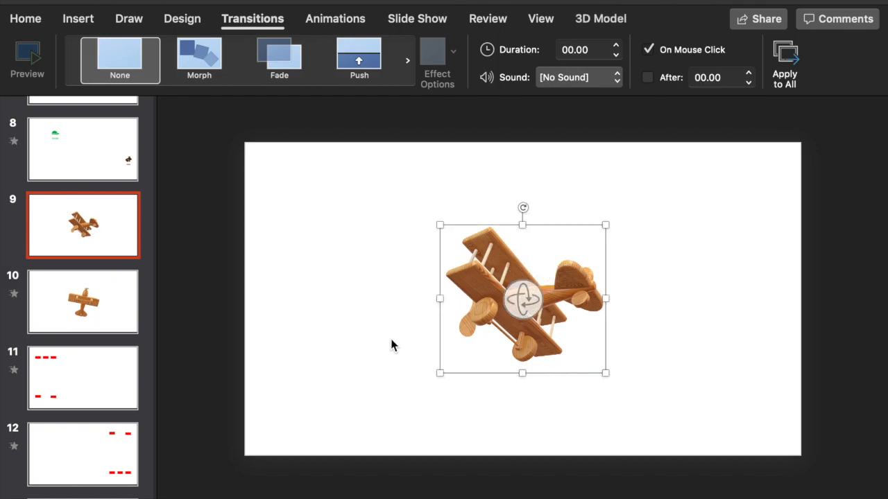
left_click(92, 292)
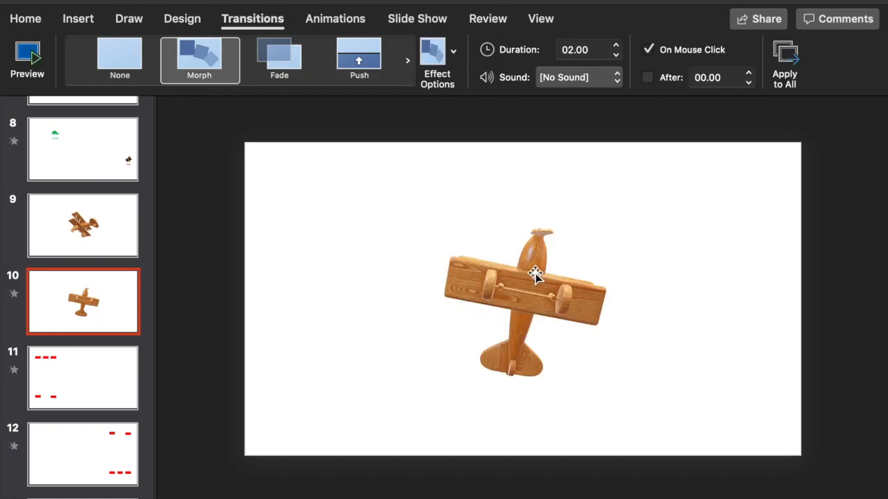
- Play the slide show from slide 9 to slide 10 to view the Morph rotation of the wooden biplane
left_click(132, 221)
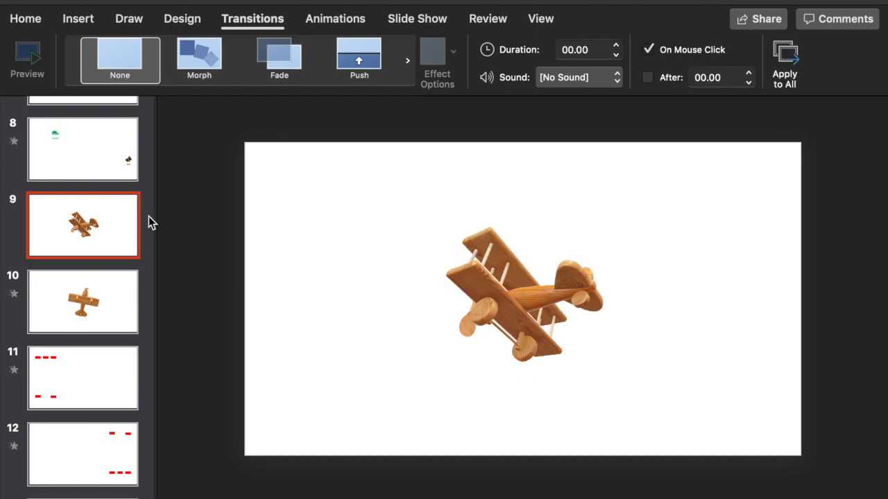
key("super+shift+Return")
key("Right")
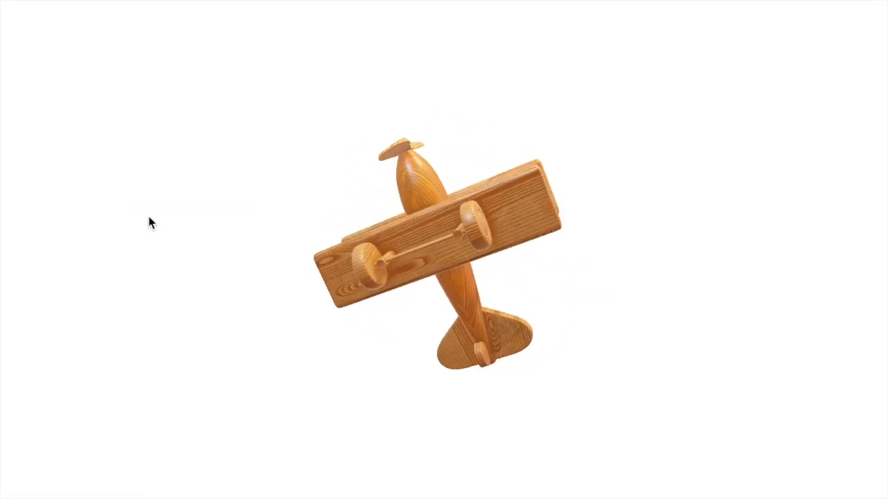